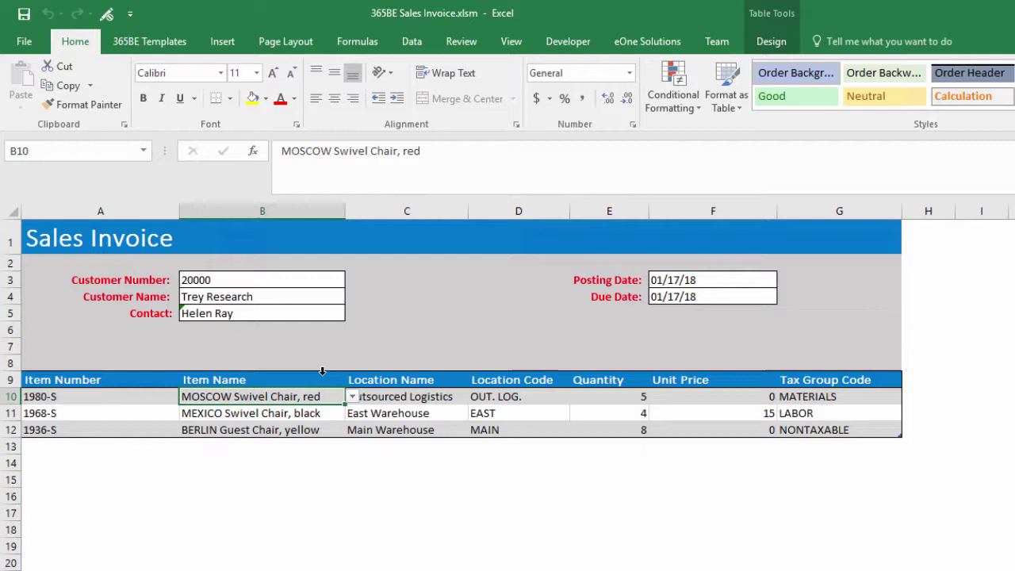
Pick MUNICH Swivel Chair, yellow from the B10 item list for the first invoice line
key("alt+Down")
key("Down")
key("Up")
key("Up")
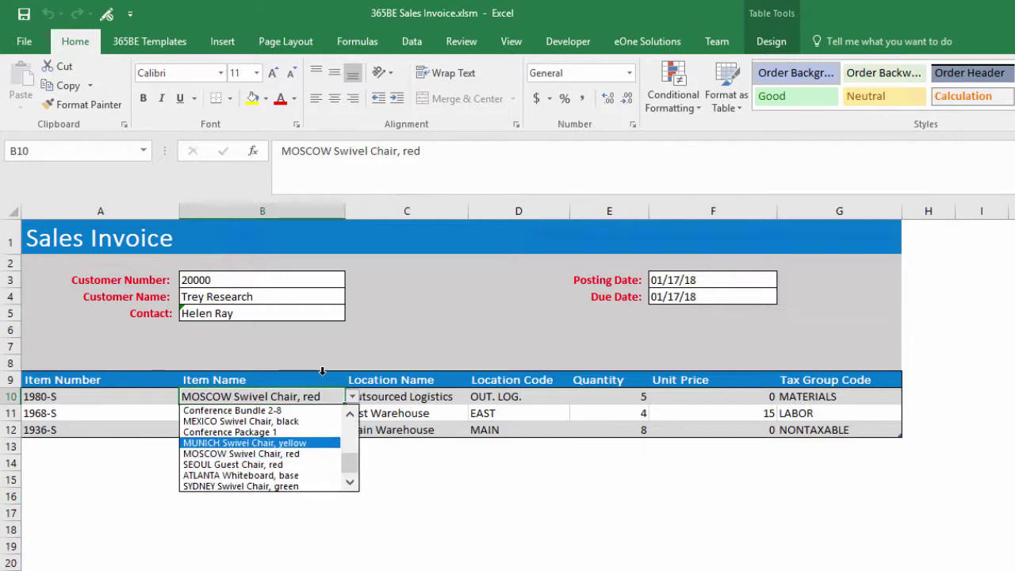
key("Return")
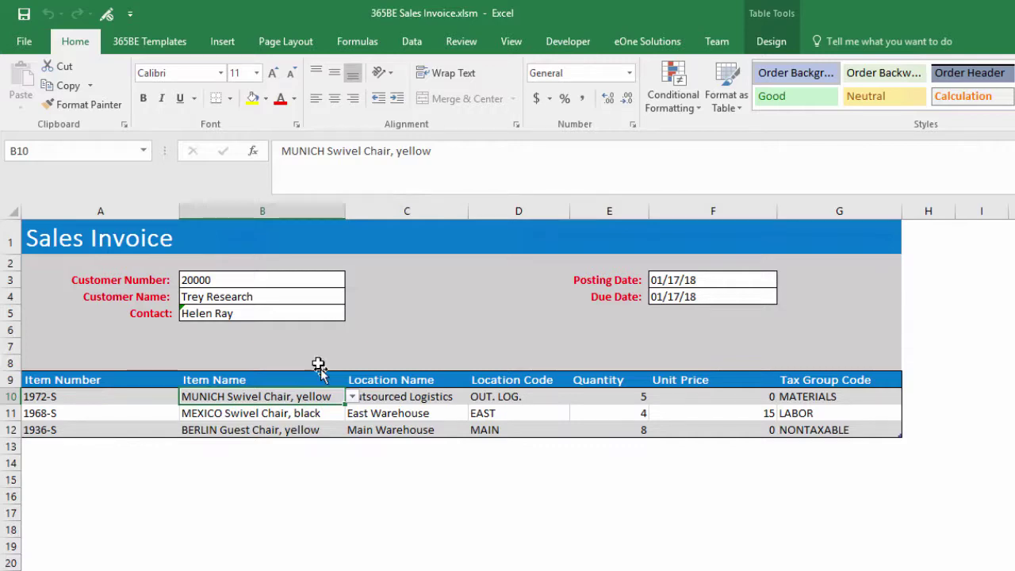
Run the sales invoice map from the 365BE Templates tab and dismiss the resulting error
left_click(143, 47)
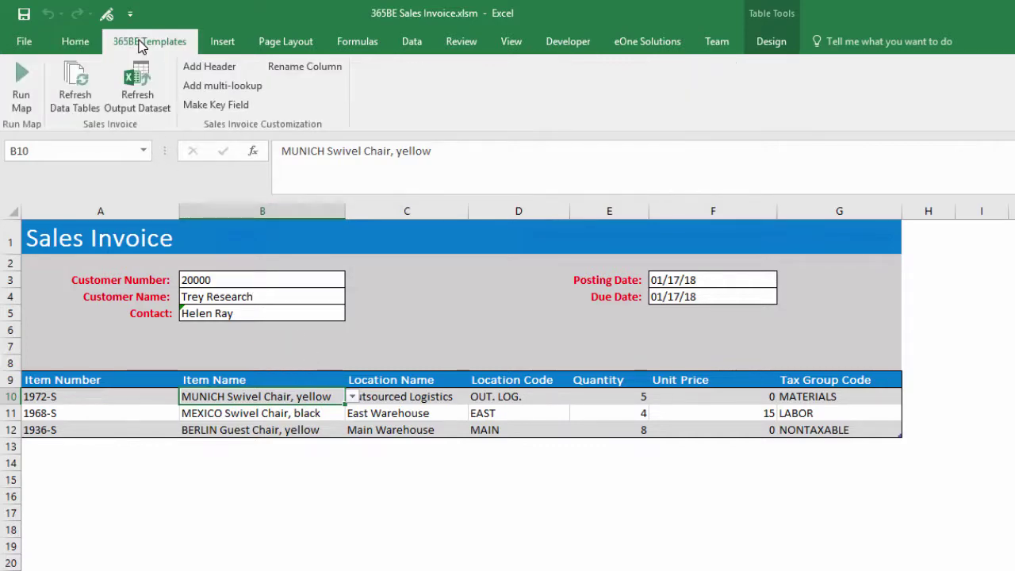
left_click(22, 87)
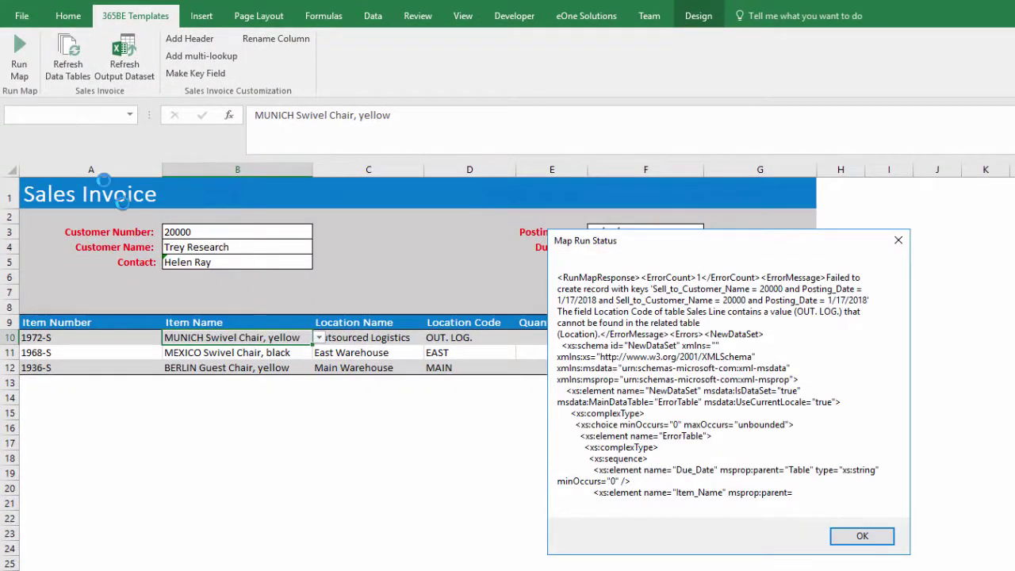
left_click(864, 538)
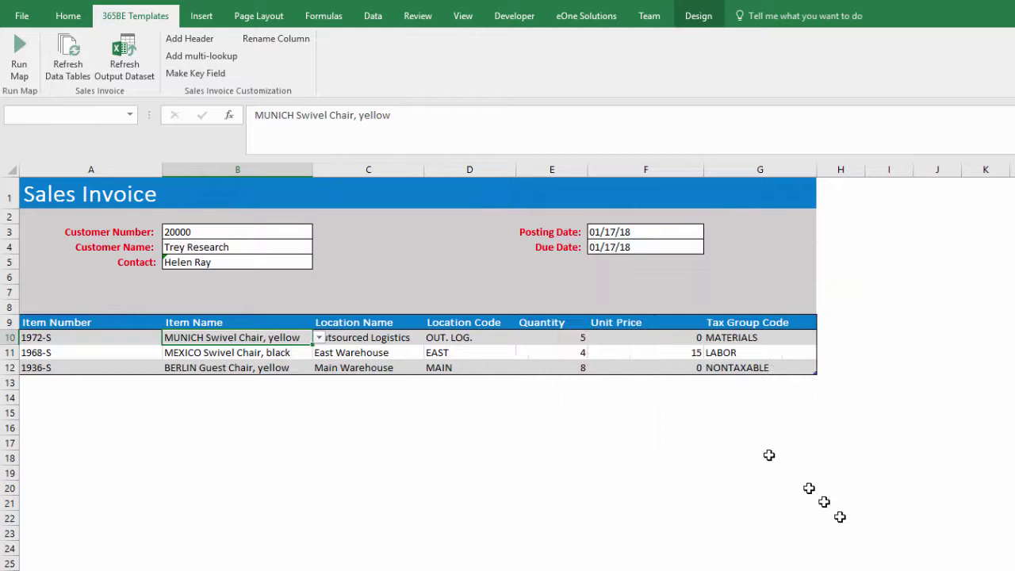
Set D10's location code to EAST and rerun the map successfully
left_click(494, 339)
left_click(521, 338)
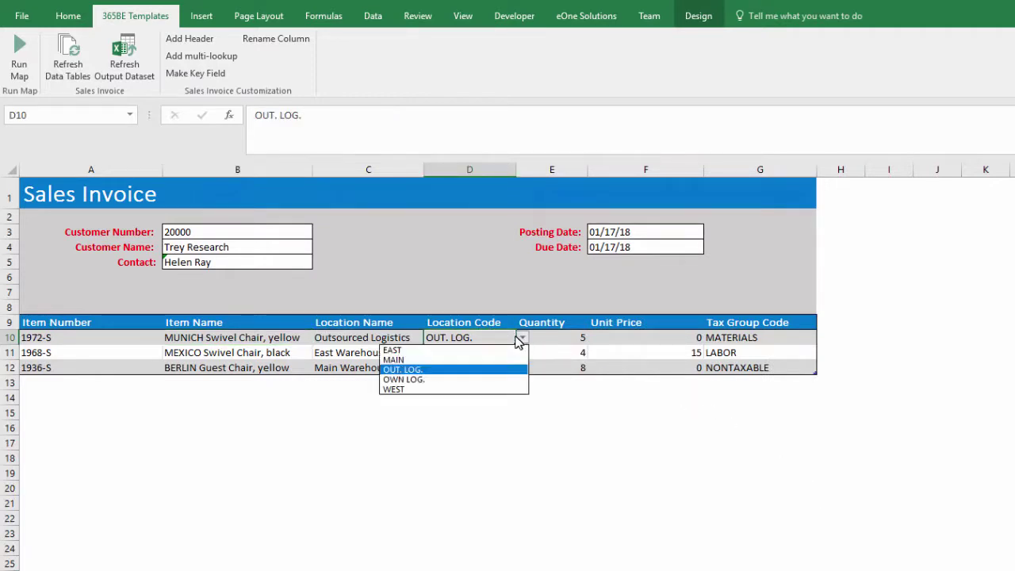
left_click(491, 352)
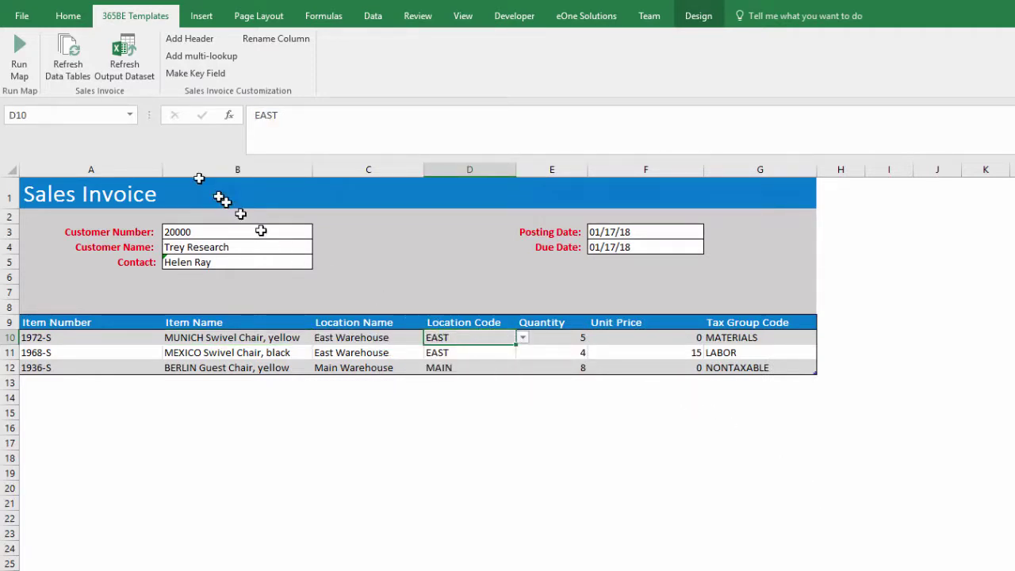
left_click(21, 52)
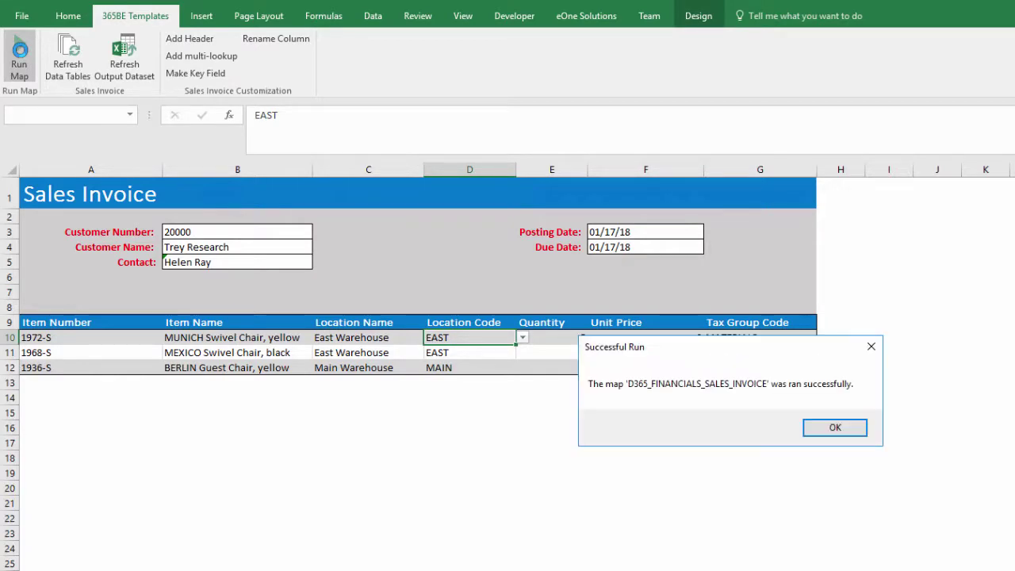
left_click(828, 428)
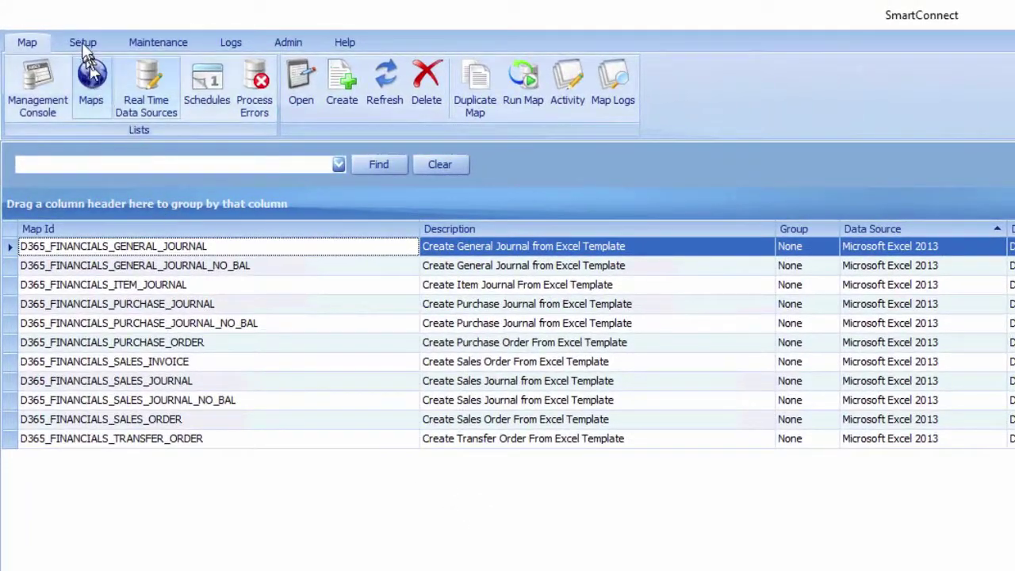
Open SmartConnect Setup and view its Web Service connection settings
left_click(82, 43)
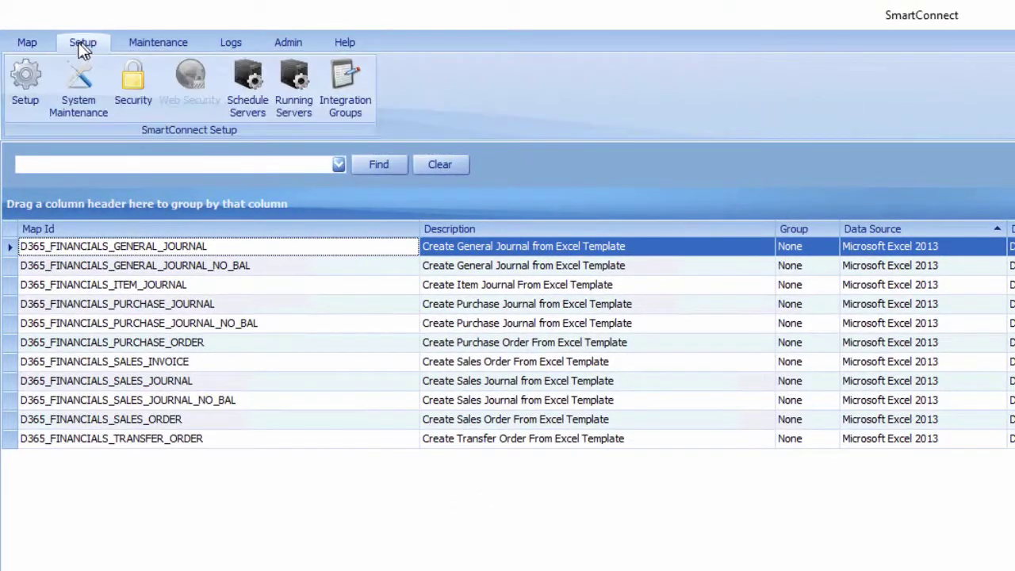
left_click(30, 76)
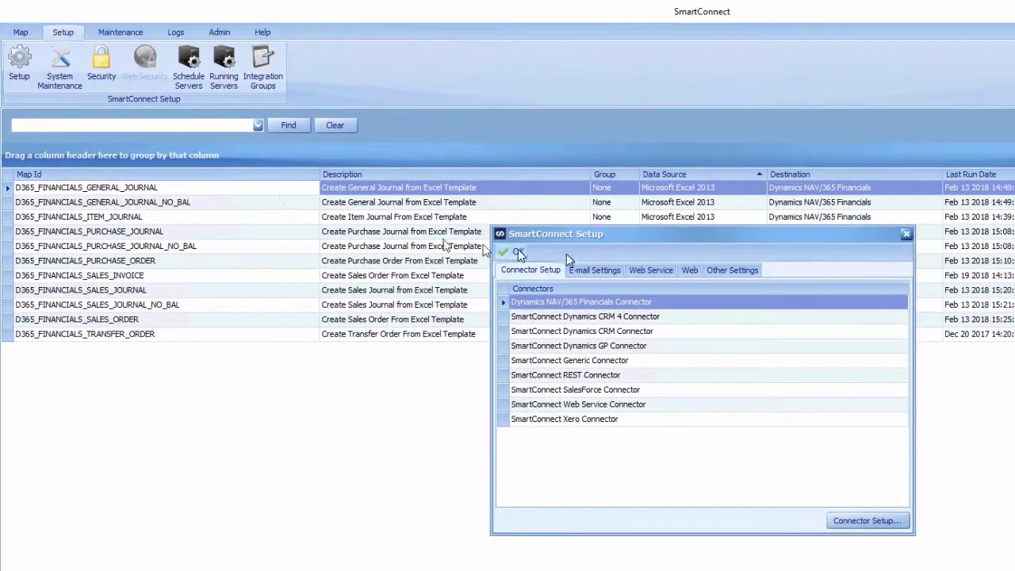
left_click(684, 284)
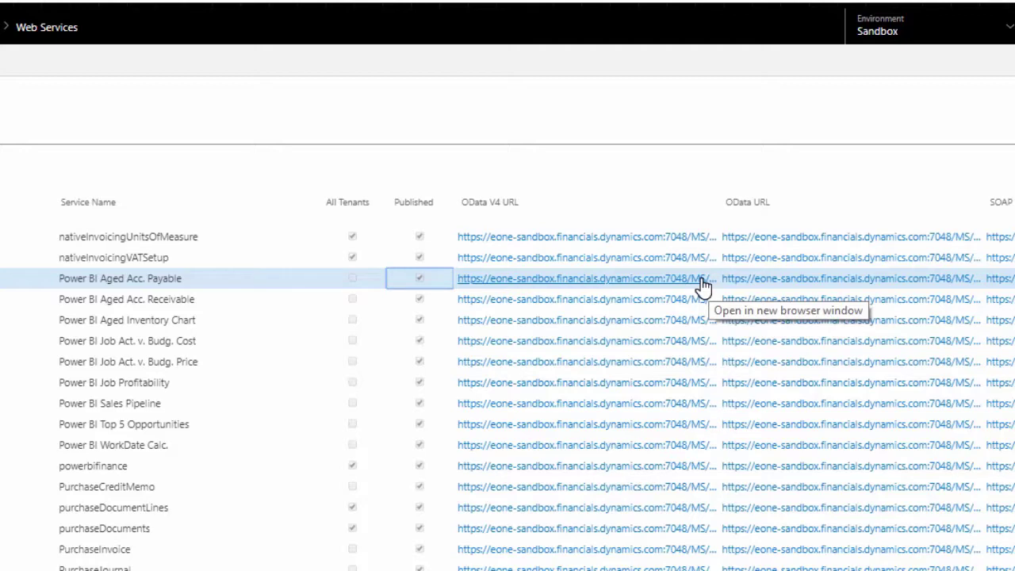
Copy the OData V4 URL link of the Power BI Aged Acc. Payable service
right_click(702, 286)
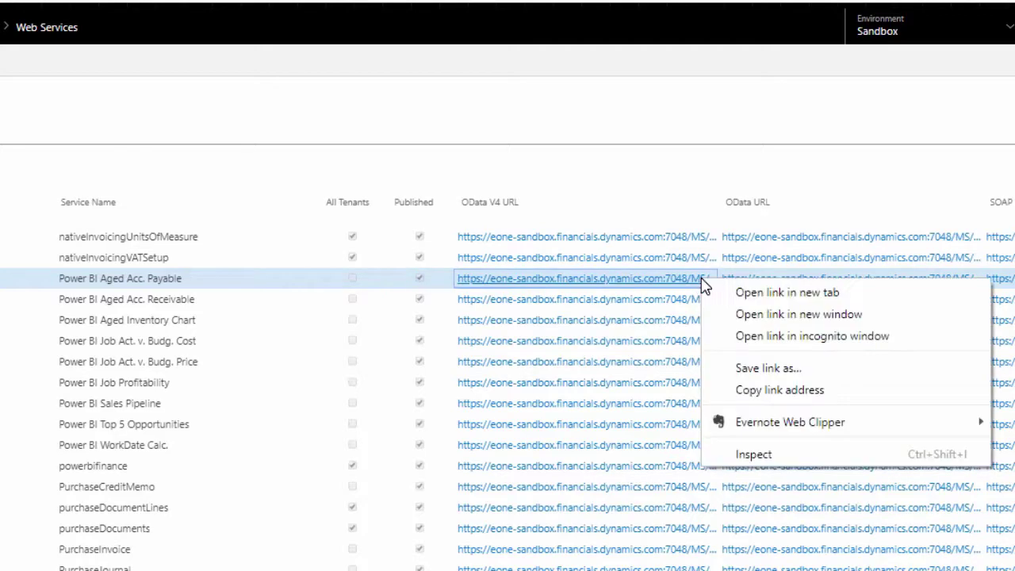
left_click(755, 390)
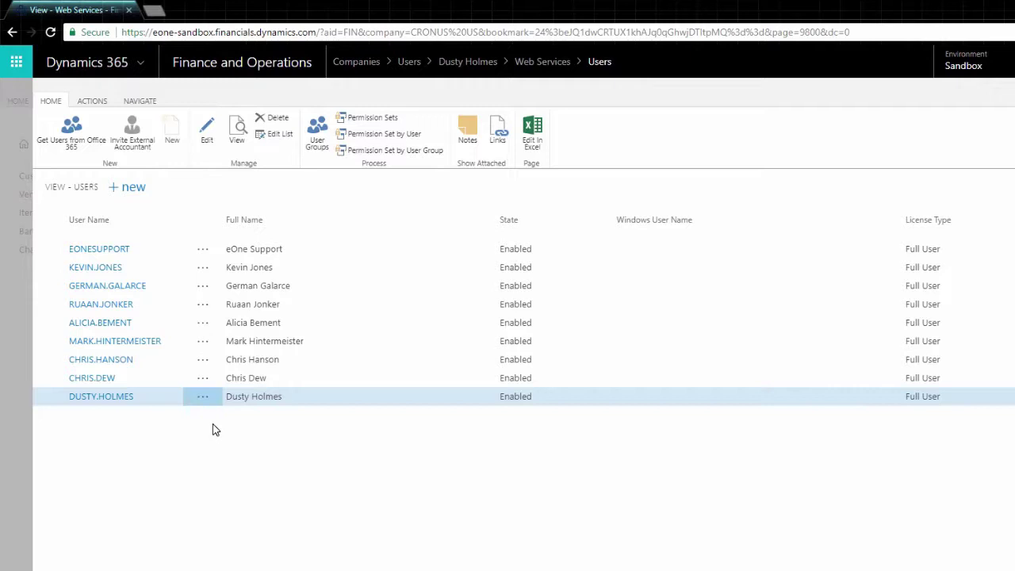
Open the user's card and copy the Web Service Access Key text
left_click(117, 396)
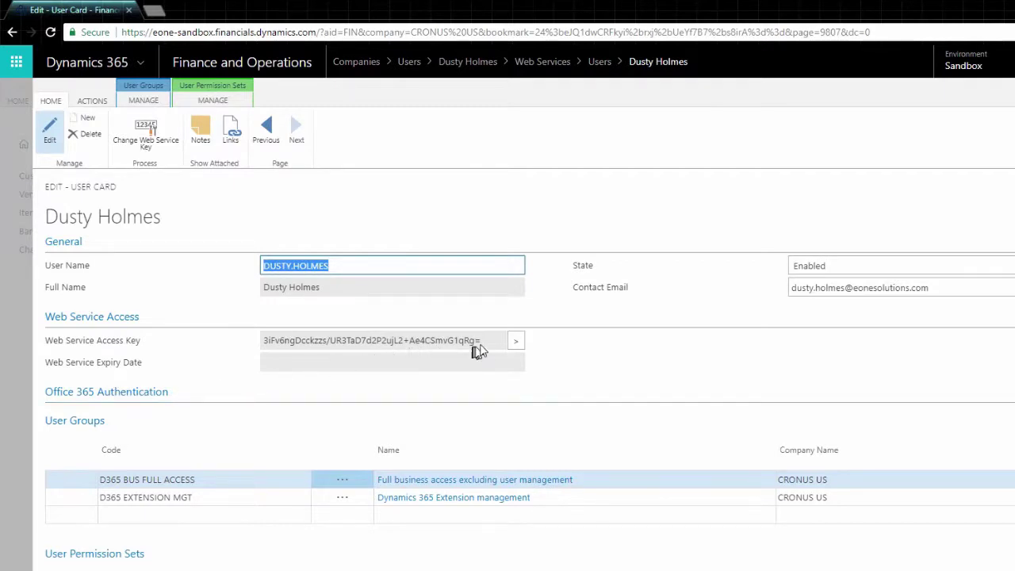
left_click_drag(481, 342, 263, 345)
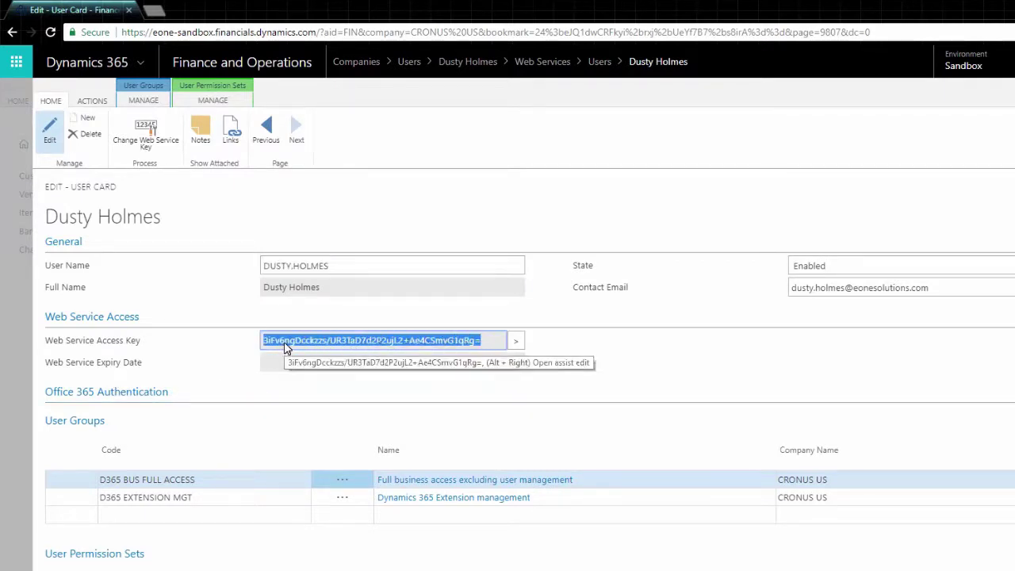
right_click(285, 344)
left_click(317, 353)
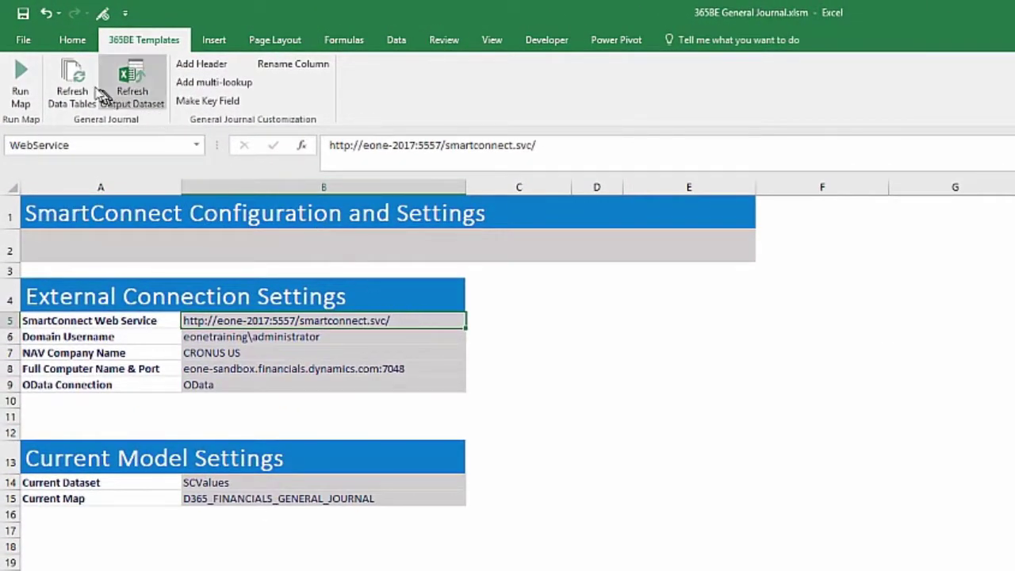
Refresh the workbook's data tables, confirming the prompts
left_click(72, 79)
left_click(748, 463)
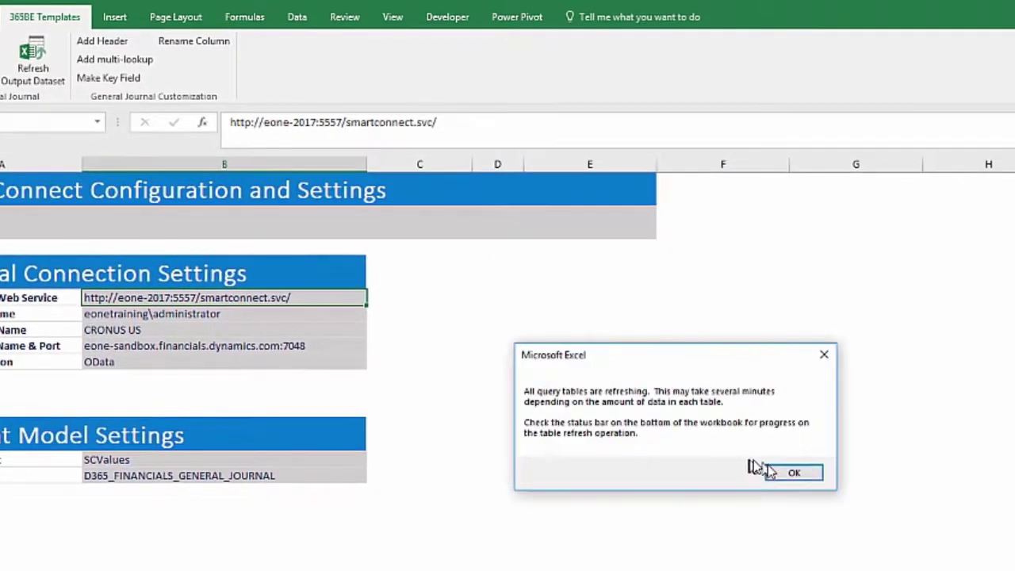
left_click(831, 482)
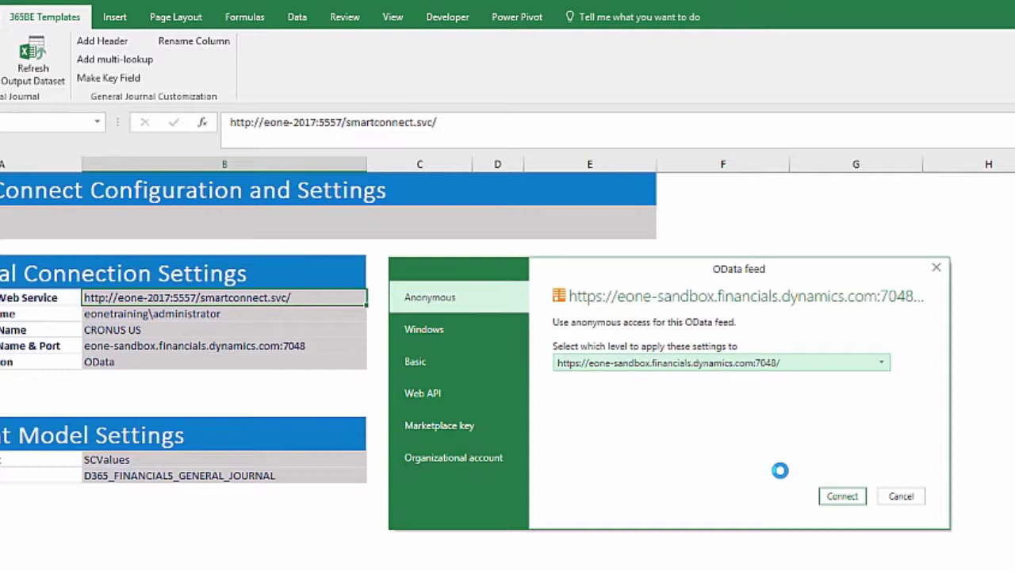
Sign in to the OData feed with Basic authentication, the user name and the pasted access key as password
left_click(480, 361)
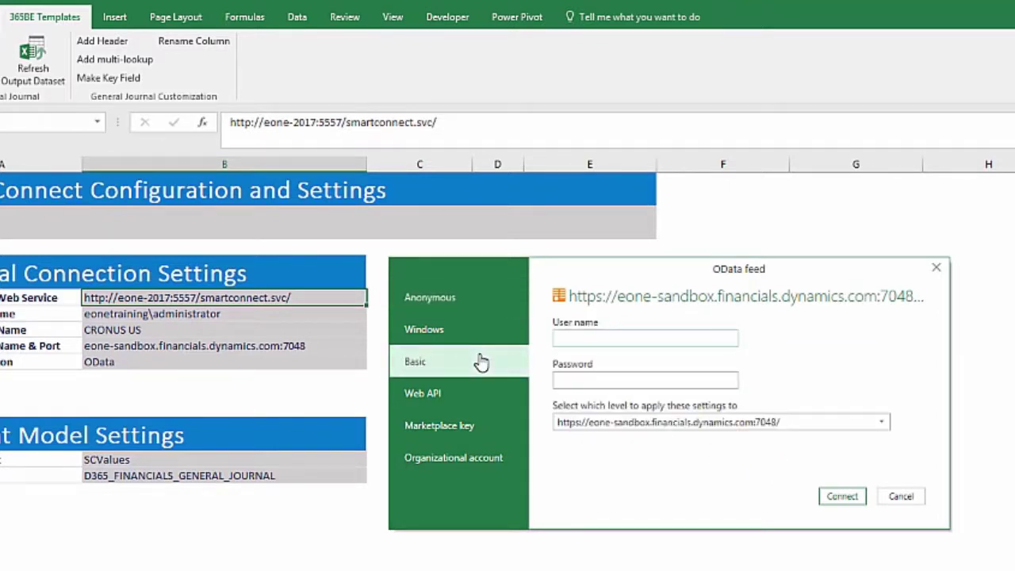
key("Tab")
key("ctrl+v")
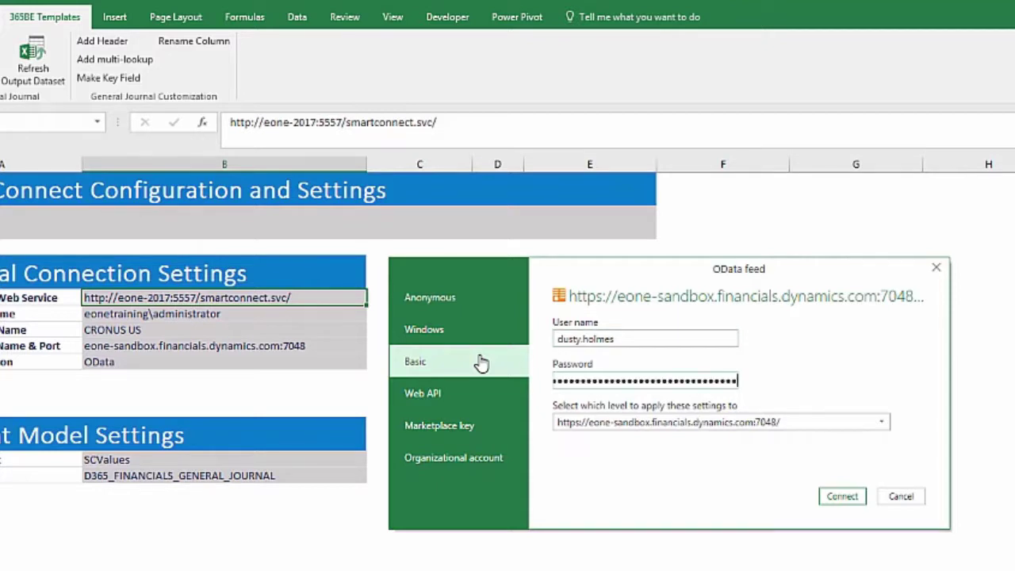
left_click(835, 497)
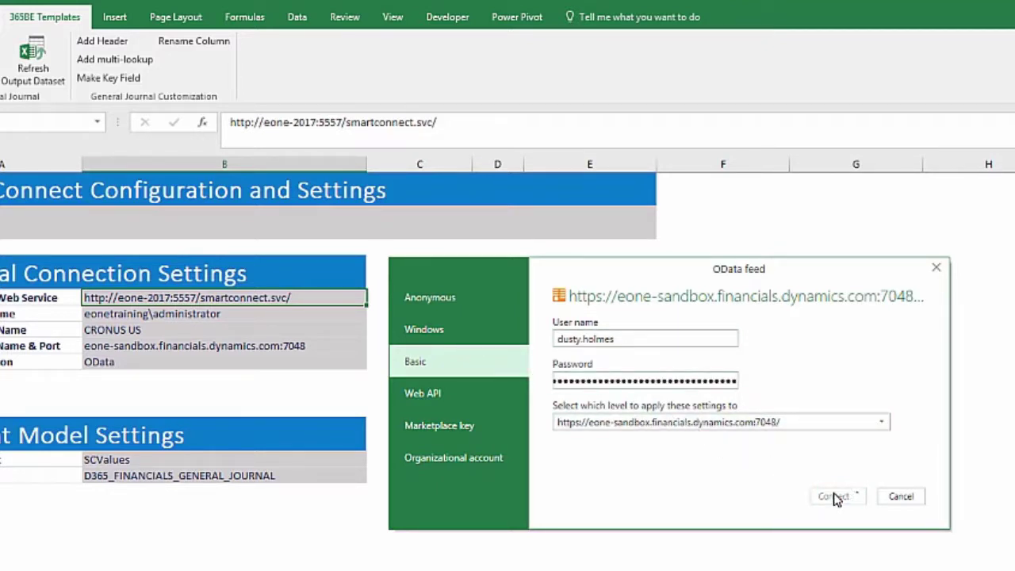